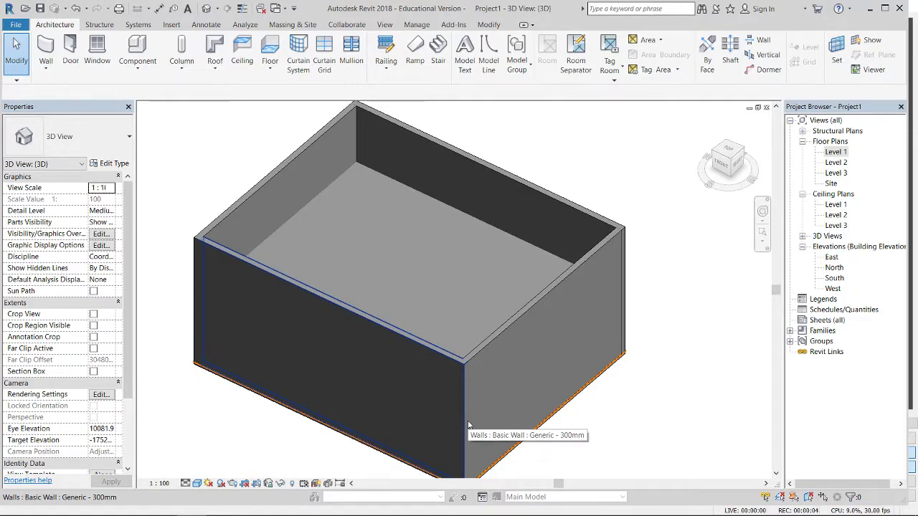
Select the Generic 150mm floor, orbit the house to a view from above, and open the Level 1 plan.
click(631, 368)
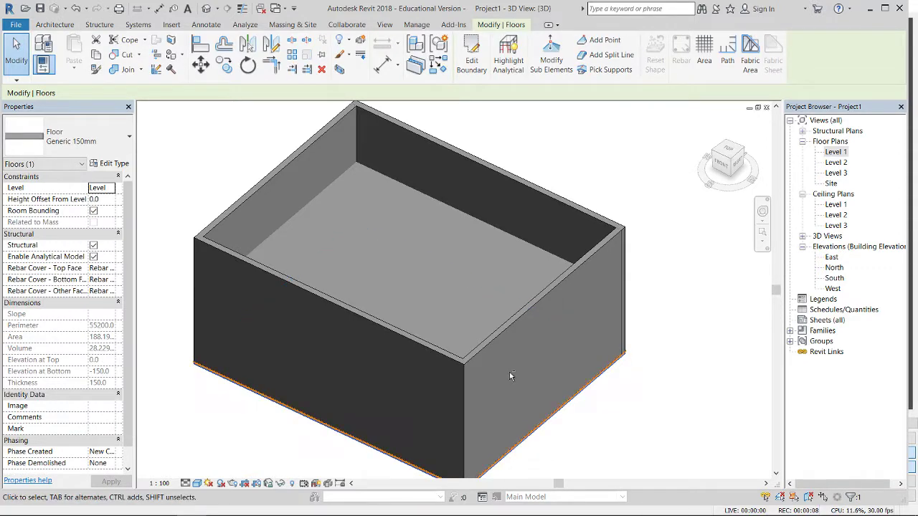
mouse_move(511, 375)
shift+middle_down()
mouse_move(537, 307)
mouse_move(538, 437)
mouse_move(539, 370)
mouse_move(566, 399)
mouse_move(557, 500)
mouse_move(561, 162)
mouse_move(380, 173)
shift+middle_up()
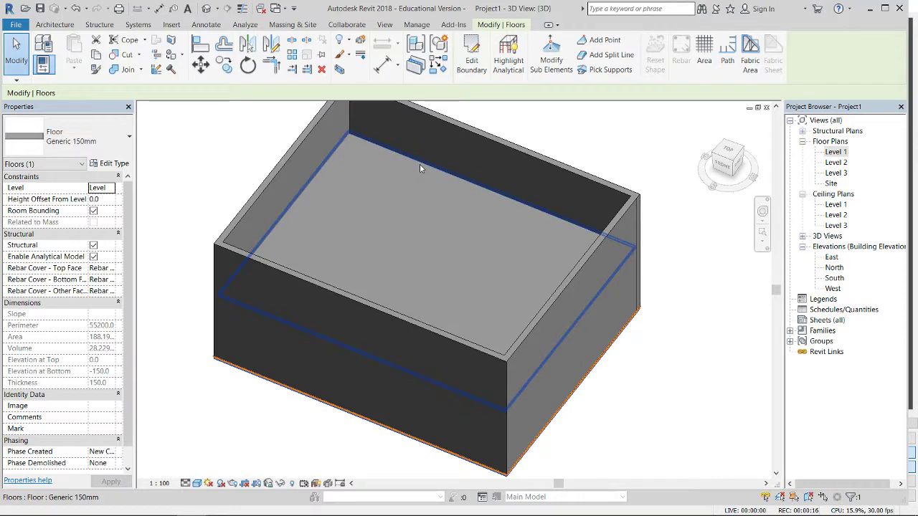
mouse_move(472, 194)
shift+middle_down()
mouse_move(469, 219)
mouse_move(481, 222)
mouse_move(479, 164)
mouse_move(466, 213)
shift+middle_up()
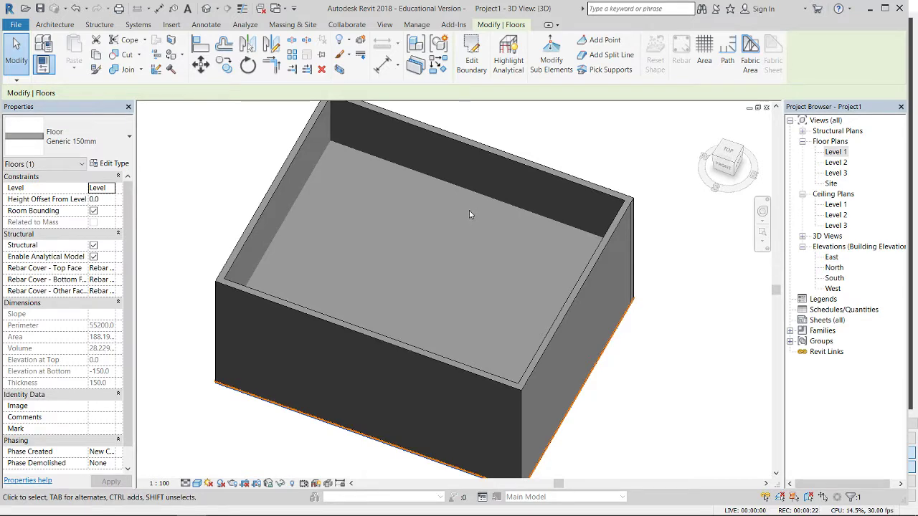
double_click(830, 152)
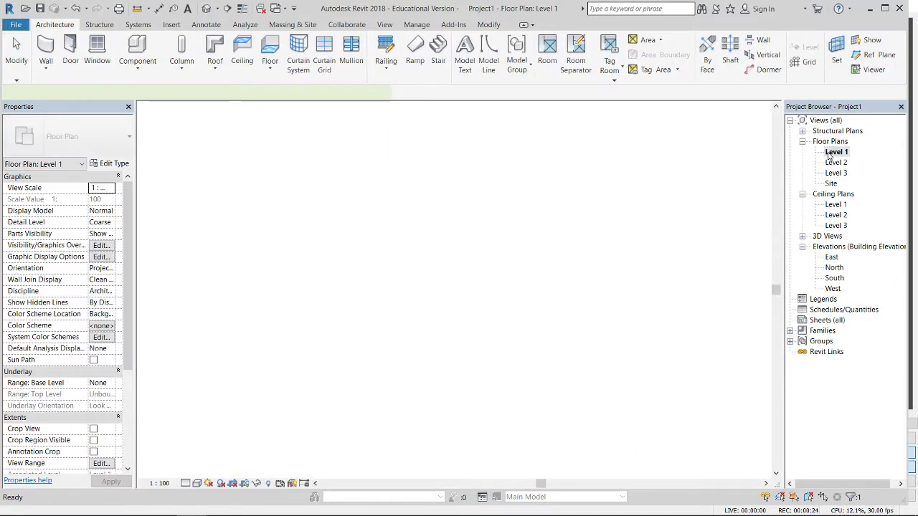
Zoom out on the Level 1 plan, deselect the floor, and start an Assembled Stair to Level 2.
scroll(483, 268, down, 3)
scroll(322, 215, down, 4)
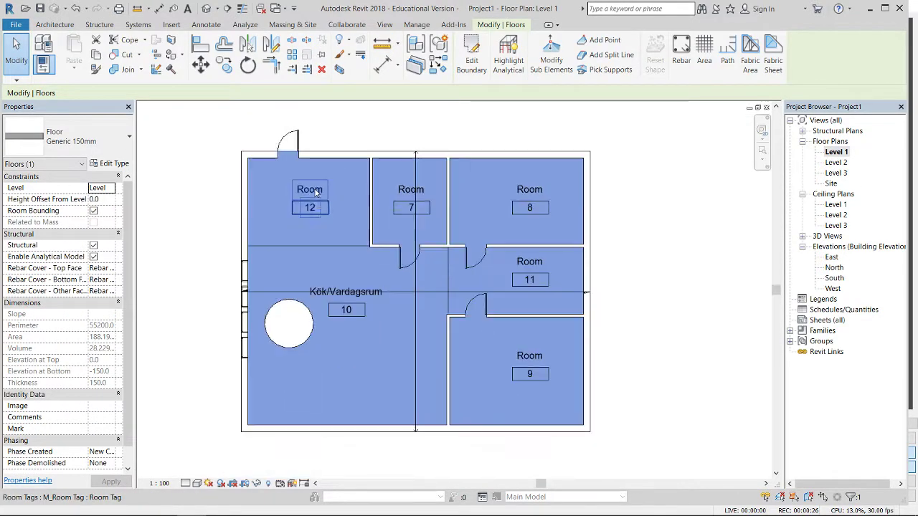
click(215, 160)
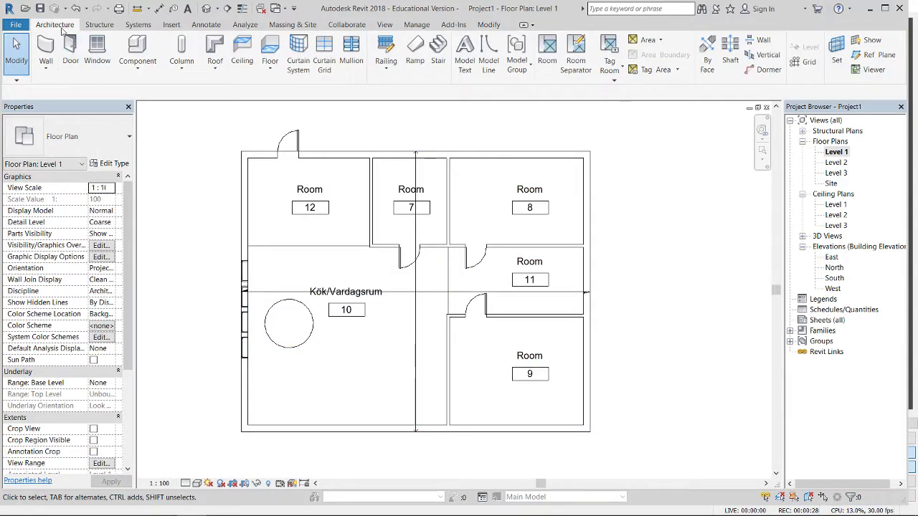
click(437, 52)
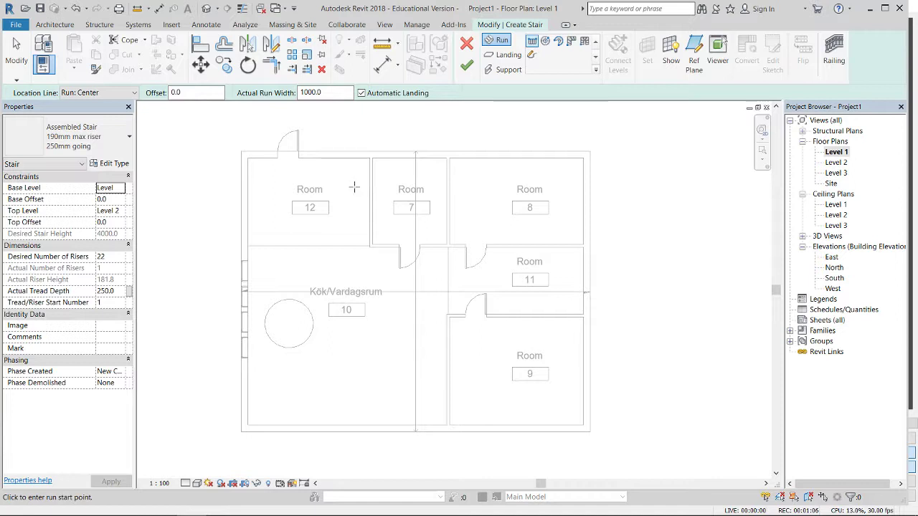
Draw a straight 22-riser stair run beside Room 12 and finish the stair.
click(353, 187)
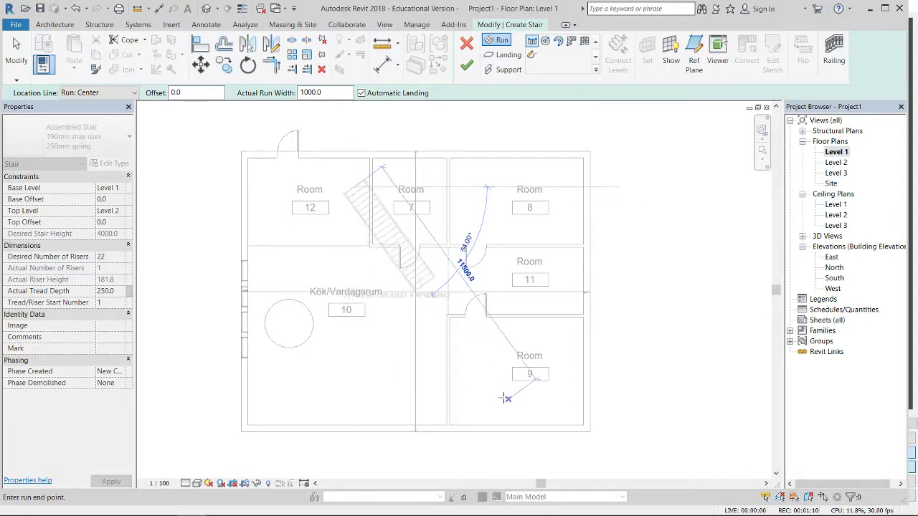
click(355, 392)
key(Escape)
scroll(524, 196, up, 2)
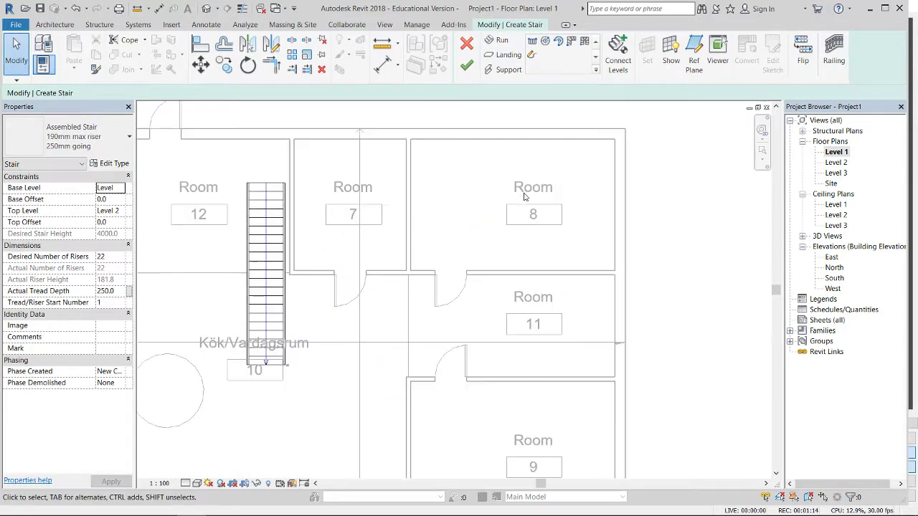
scroll(270, 192, up, 2)
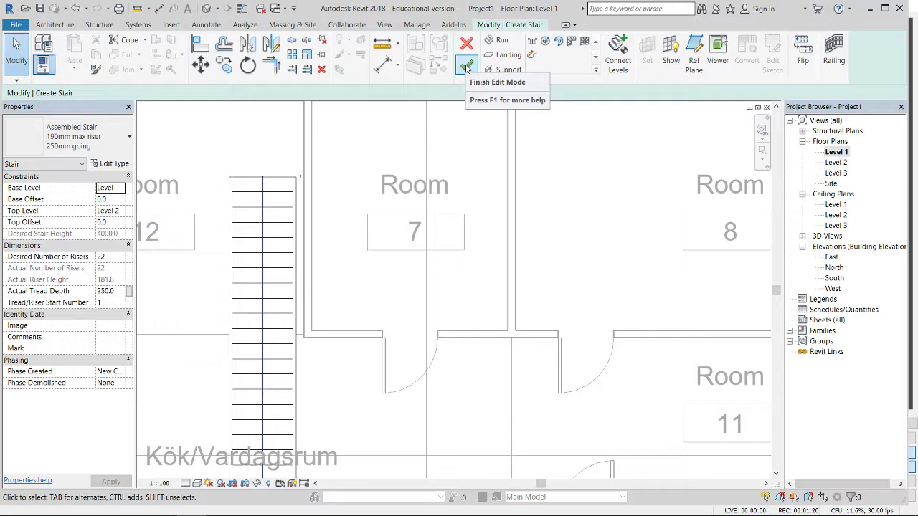
click(466, 67)
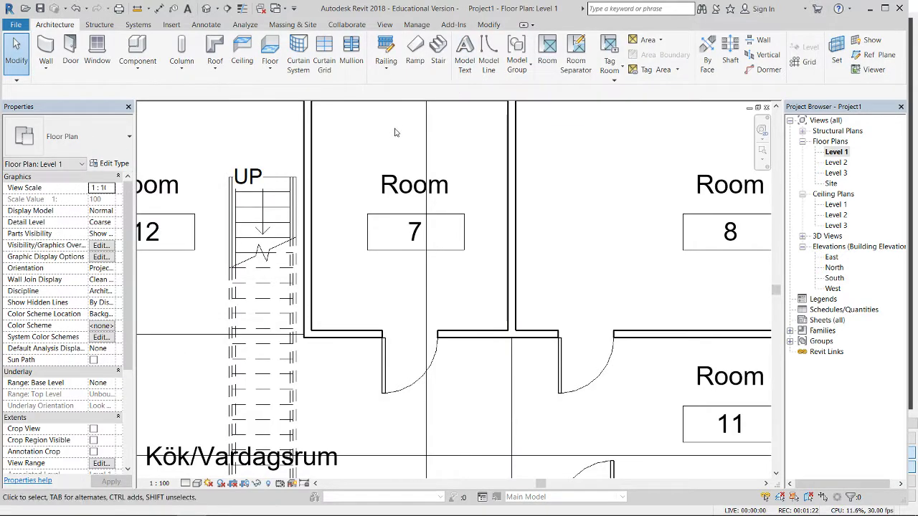
Select the Level 2 floor in 3D and edit its boundary on the Level 2 plan.
click(206, 9)
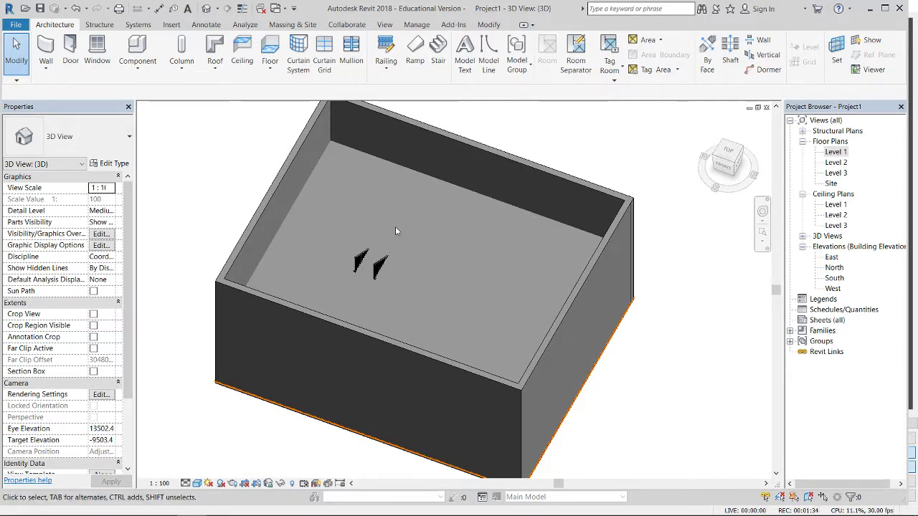
click(422, 176)
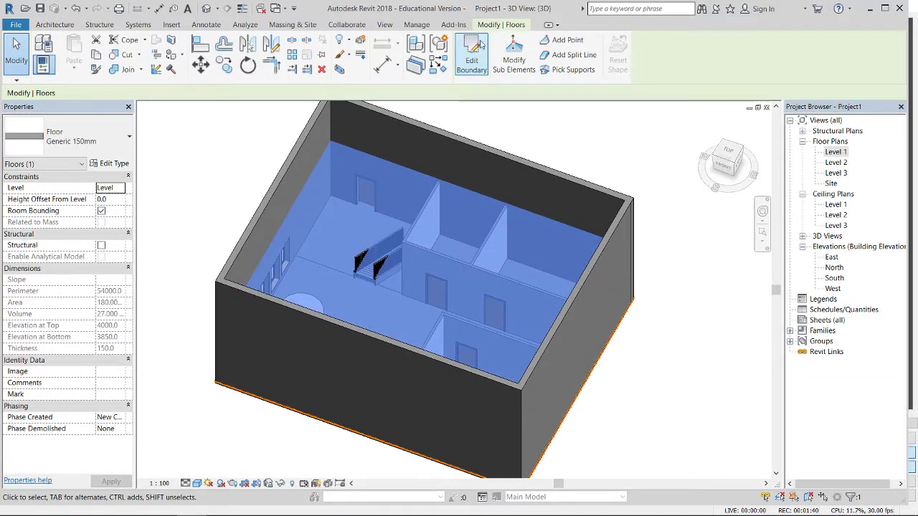
click(474, 48)
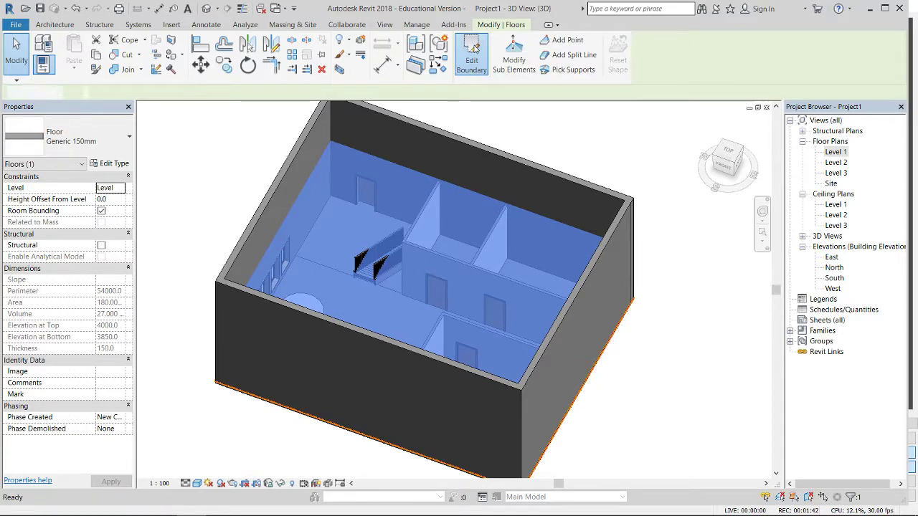
double_click(837, 163)
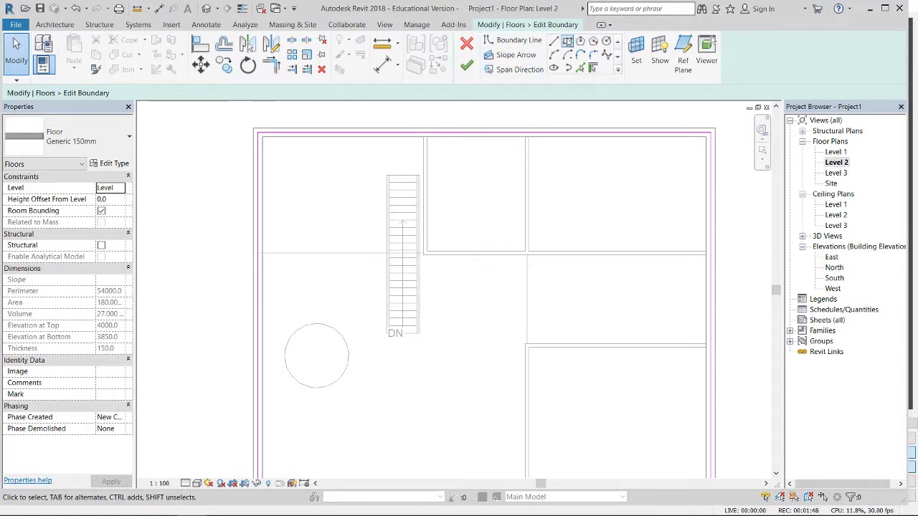
Sketch a rectangle over the stair's corners, finish the floor, and check the opening in 3D.
click(567, 40)
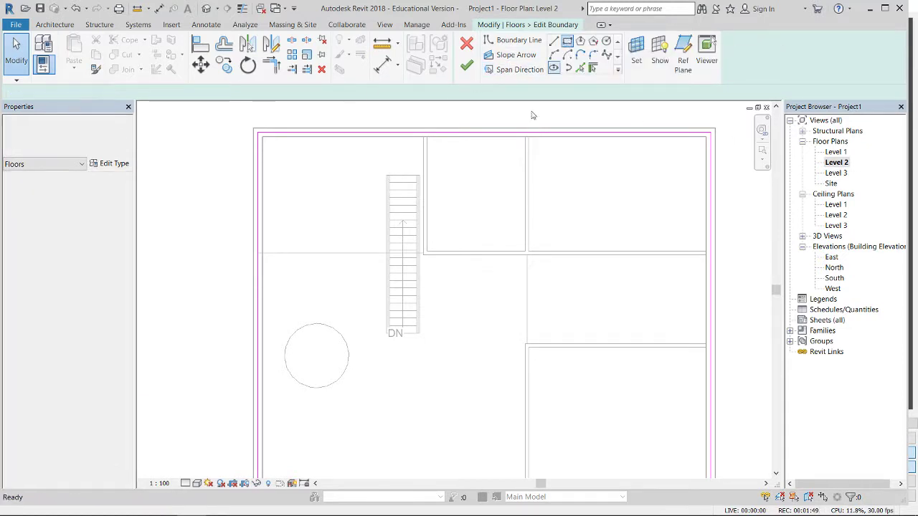
click(386, 176)
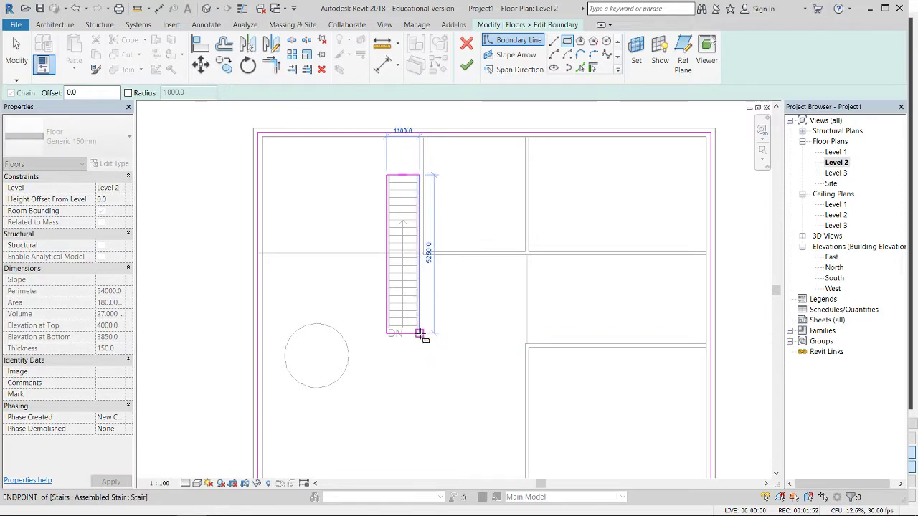
click(419, 333)
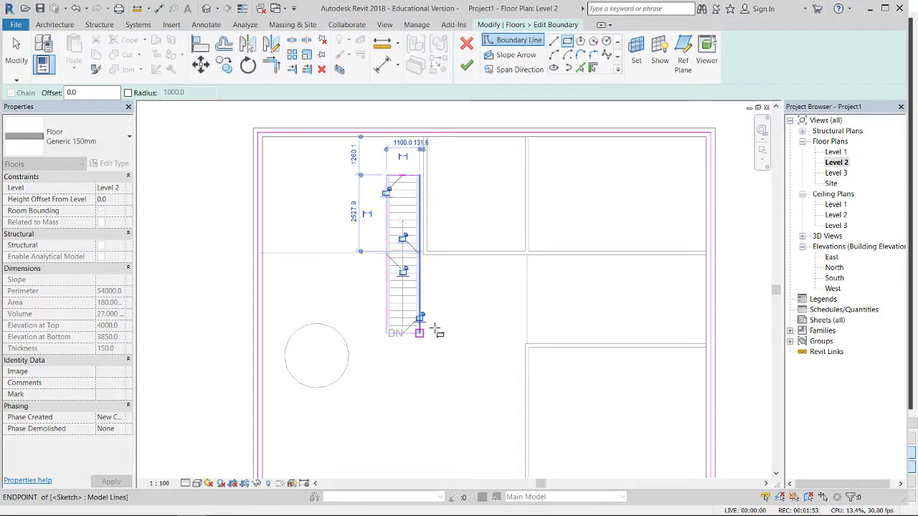
click(467, 65)
click(545, 273)
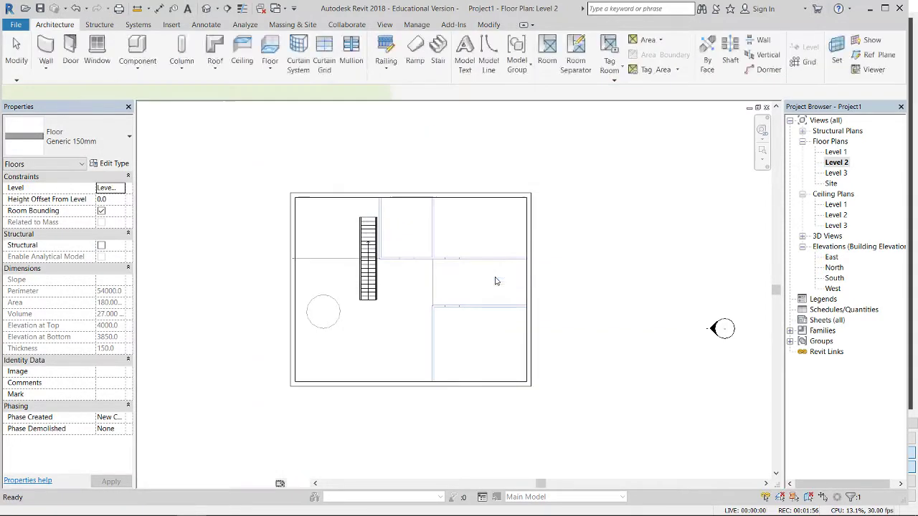
scroll(424, 225, up, 3)
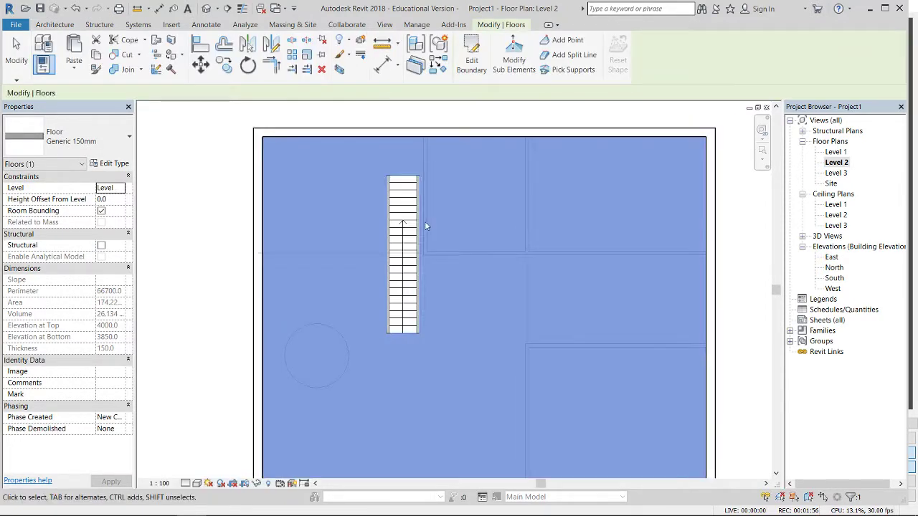
click(205, 8)
Zoom and reposition the 3D view around the stair opening in the Level 2 floor.
scroll(270, 212, up, 5)
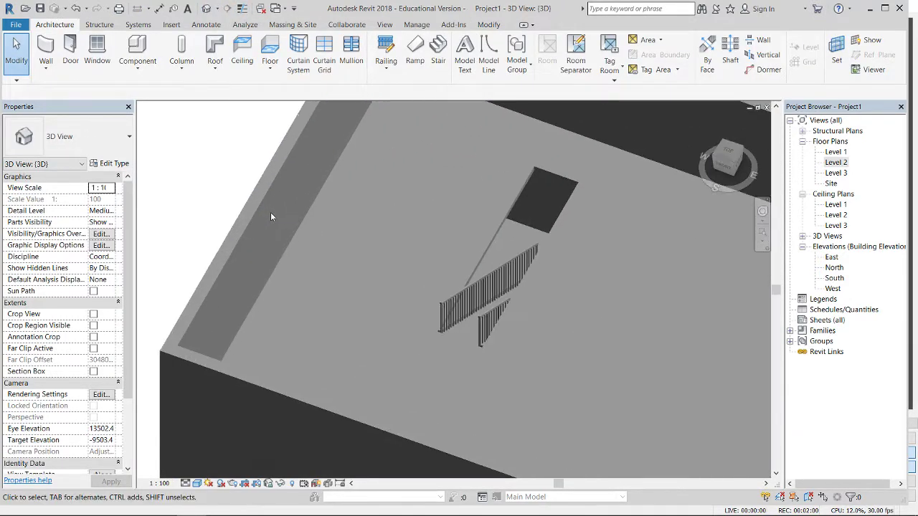
mouse_move(446, 254)
middle_down()
mouse_move(512, 245)
mouse_move(369, 255)
mouse_move(653, 236)
mouse_move(383, 225)
mouse_move(520, 231)
middle_up()
scroll(451, 219, up, 3)
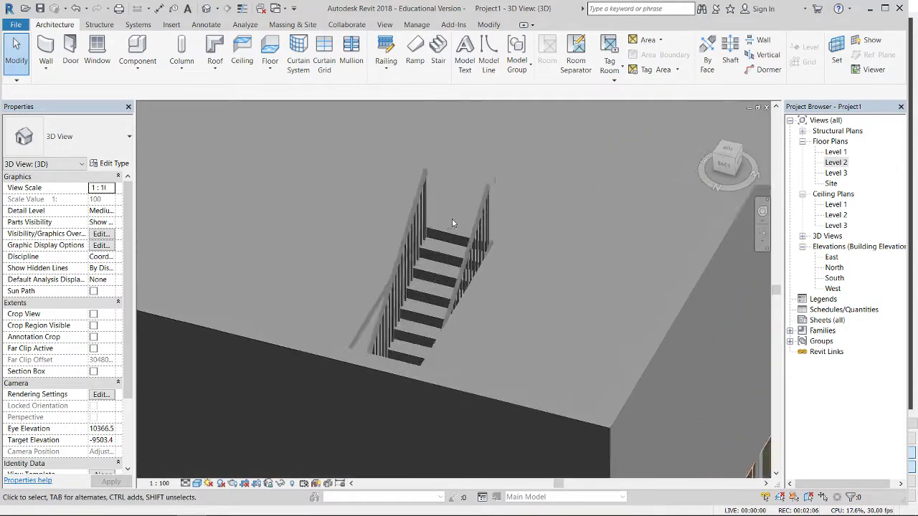
scroll(459, 216, up, 3)
scroll(460, 214, up, 3)
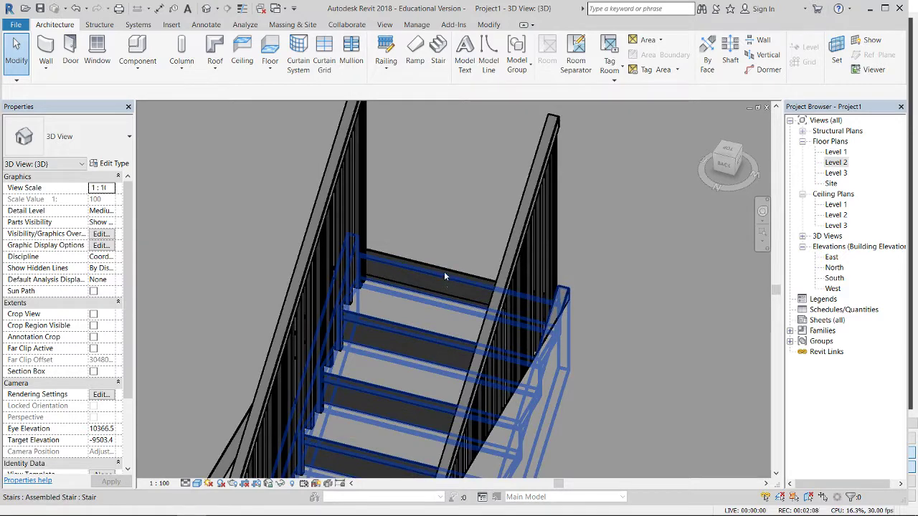
scroll(444, 272, down, 2)
scroll(445, 268, down, 3)
scroll(448, 267, down, 3)
Widen the Properties palette and select the stair, showing 181.8 riser height and 250.0 tread depth.
mouse_move(450, 266)
shift+middle_down()
mouse_move(454, 387)
mouse_move(487, 286)
mouse_move(483, 326)
mouse_move(502, 222)
mouse_move(473, 220)
shift+middle_up()
scroll(454, 387, down, 3)
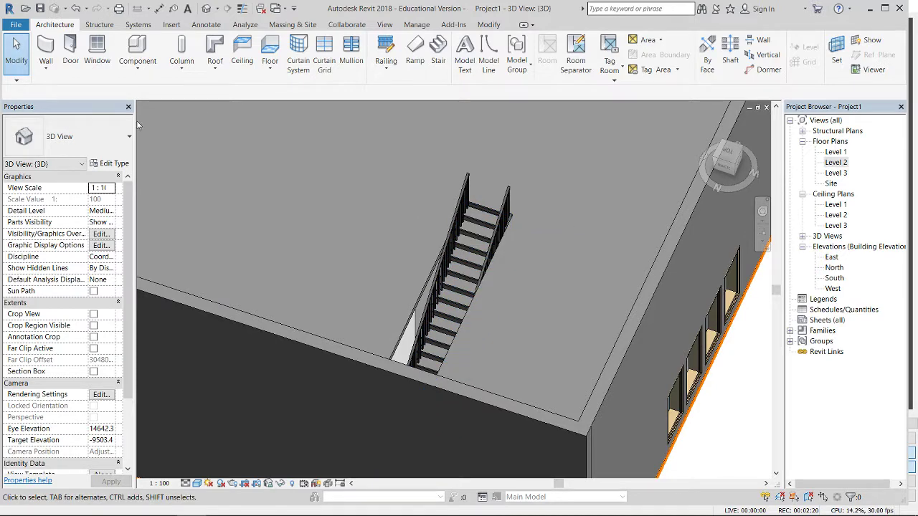
drag(133, 120, 163, 120)
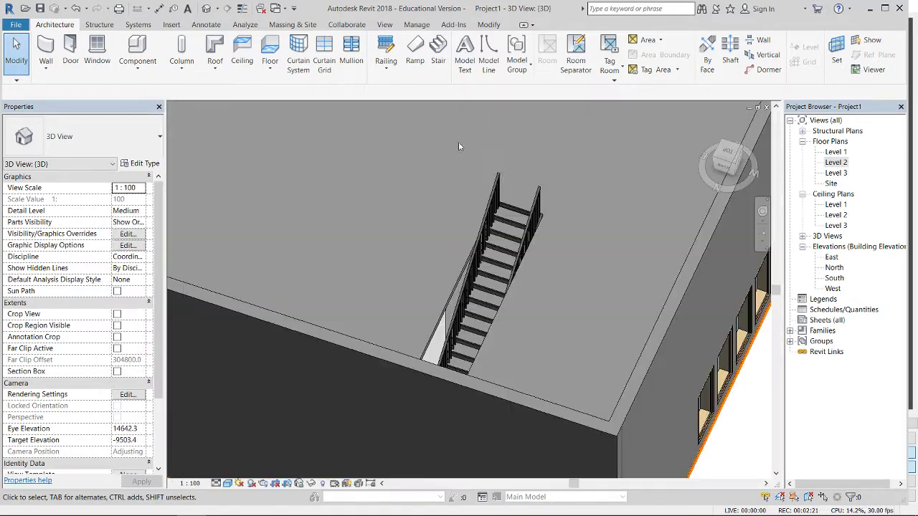
click(512, 222)
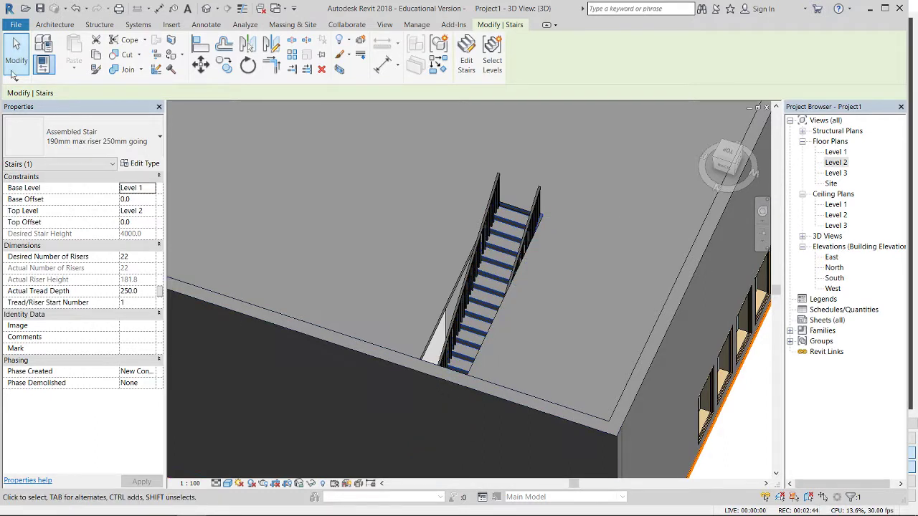
Set the stair's Base Offset to 100.0 and apply it.
click(142, 200)
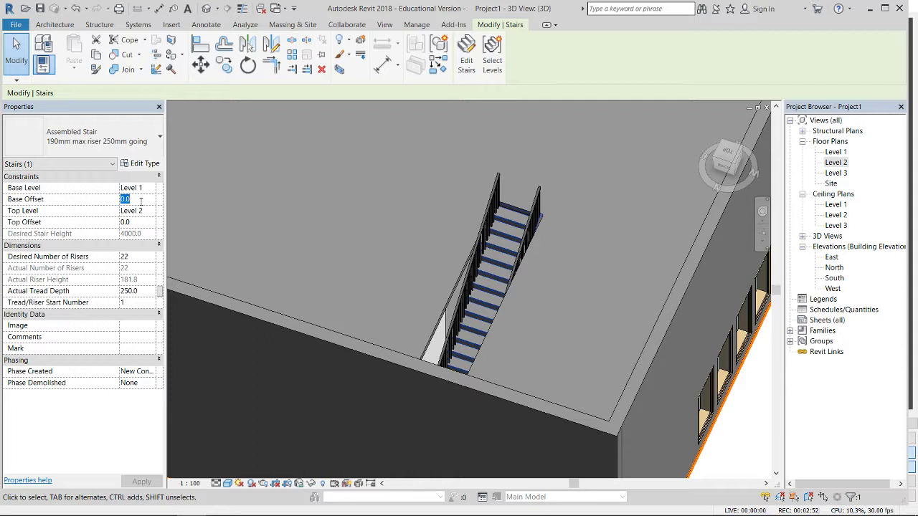
text(1)
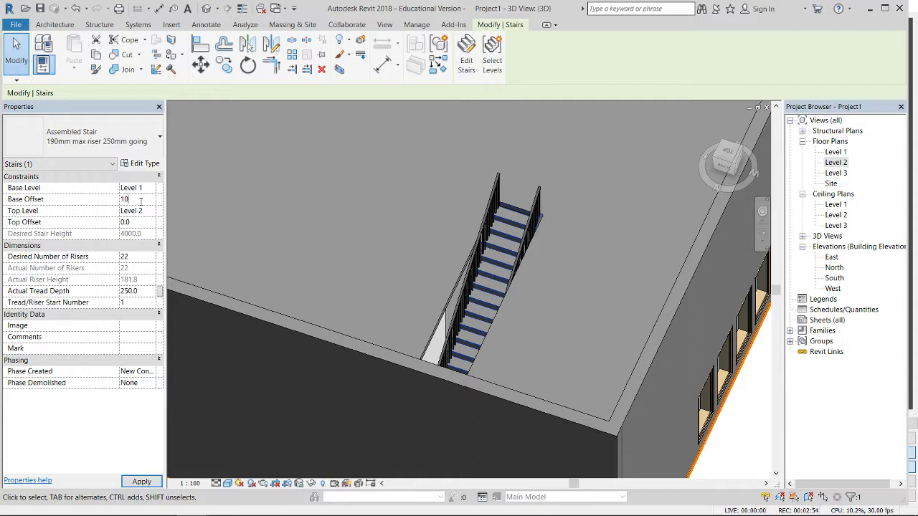
key(Return)
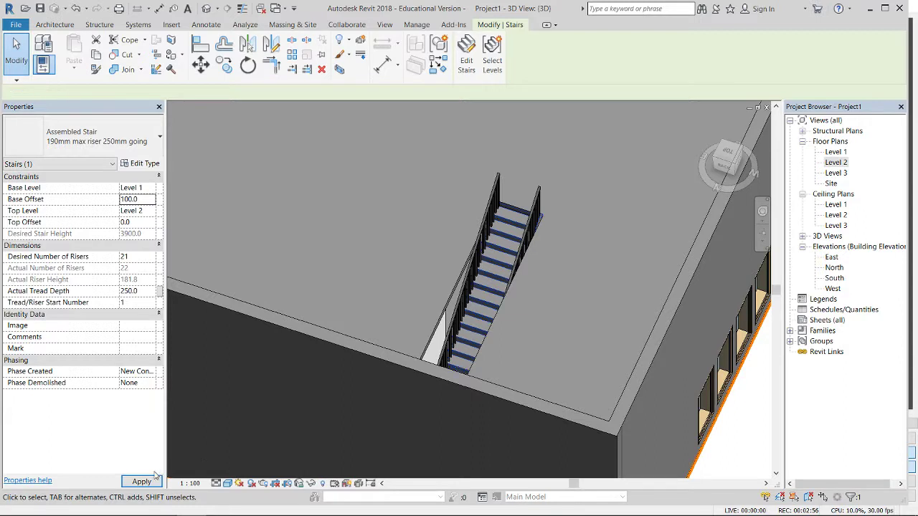
click(141, 481)
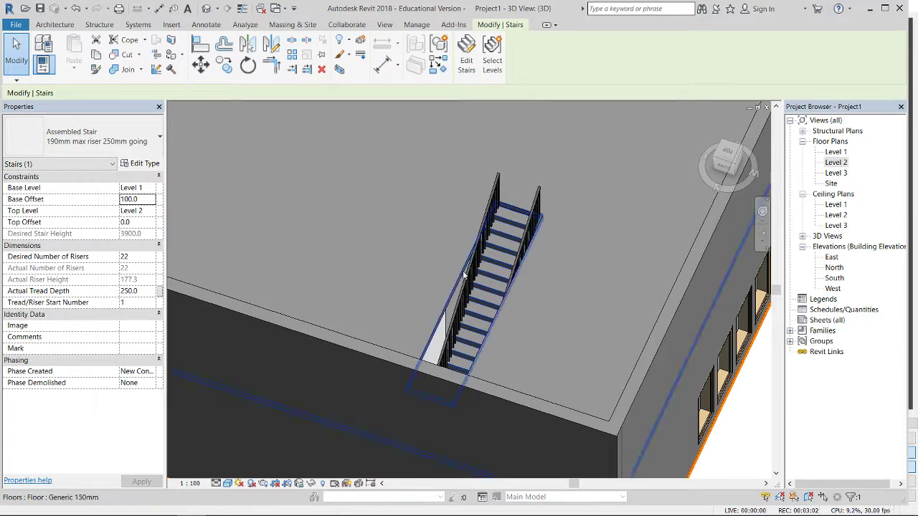
Set the stair's Top Offset to 100.0, keeping the height at 4000.0.
scroll(474, 216, up, 2)
scroll(474, 213, up, 1)
scroll(474, 213, up, 2)
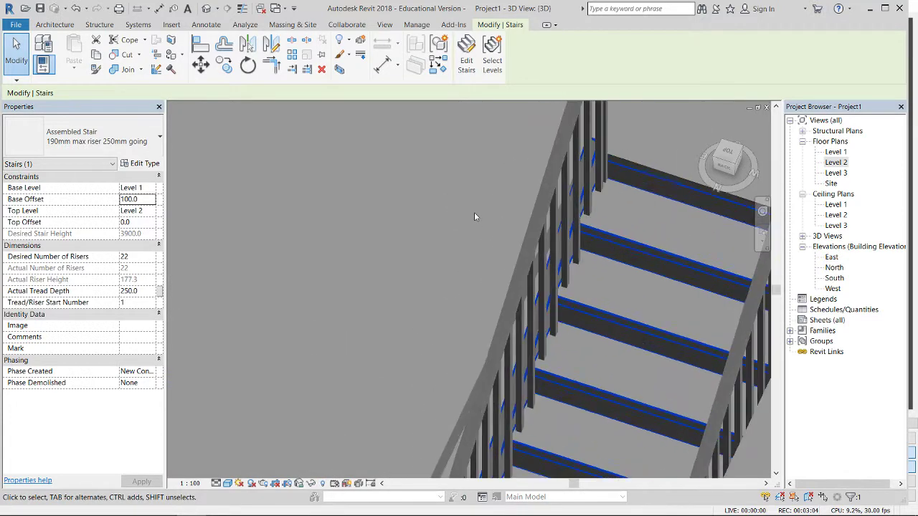
scroll(470, 214, up, 1)
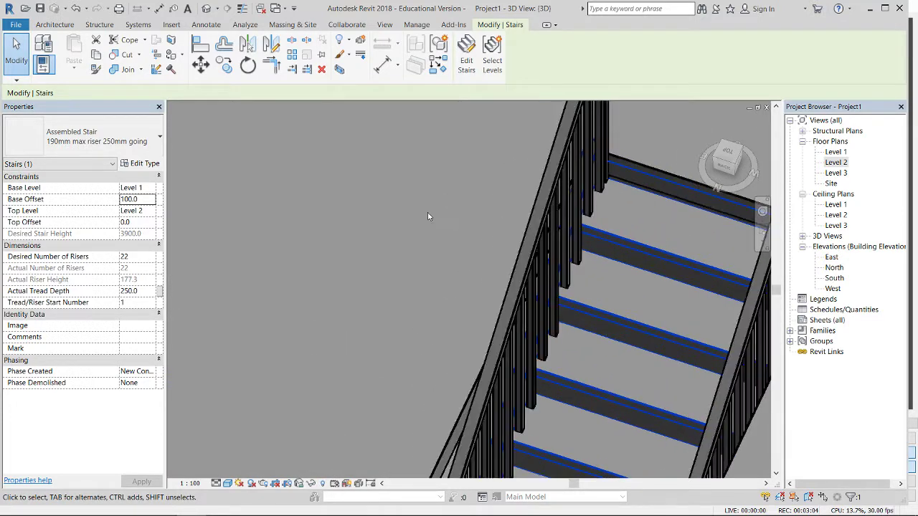
click(132, 223)
text(10)
key(Return)
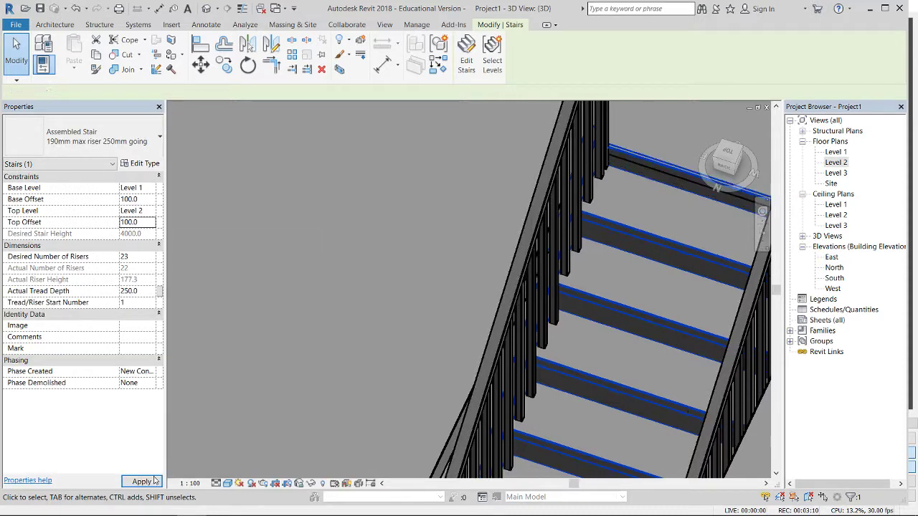
Orbit and zoom to look along the stair railing and down onto the building.
mouse_move(258, 386)
shift+middle_down()
mouse_move(663, 295)
mouse_move(378, 258)
shift+middle_up()
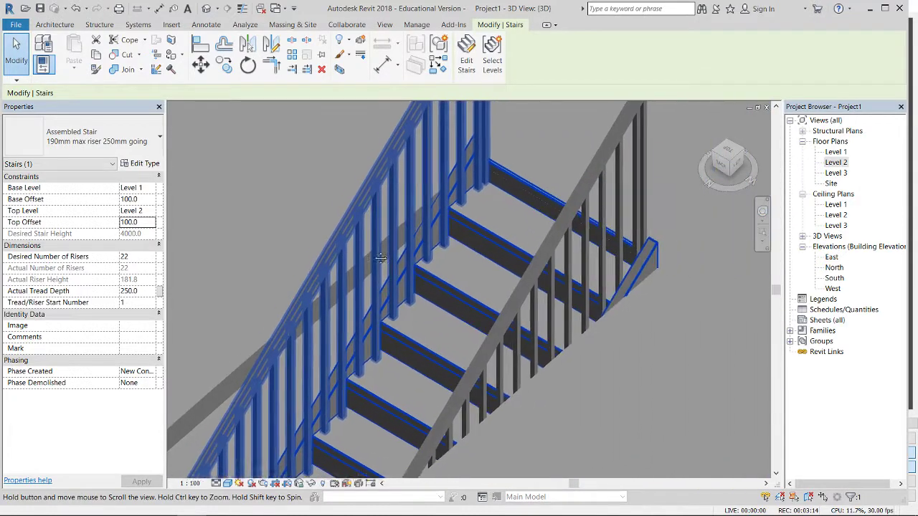
scroll(378, 258, up, 1)
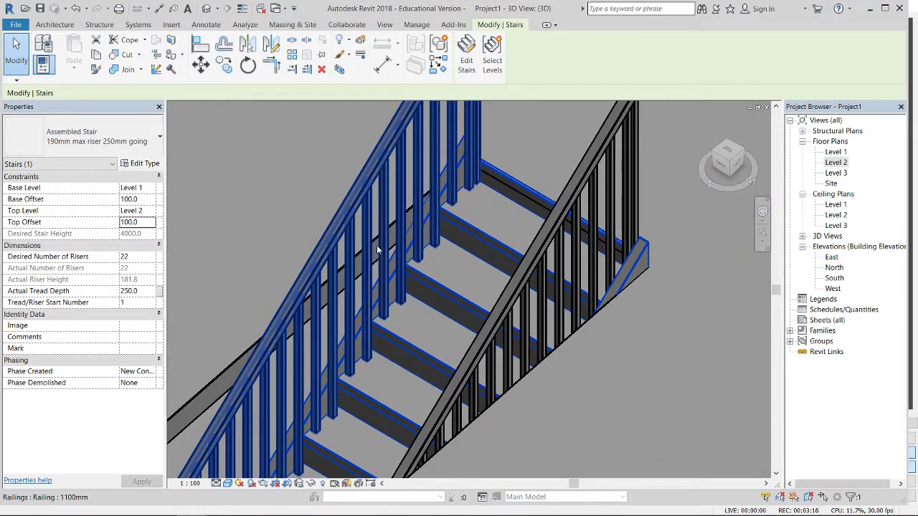
scroll(378, 244, down, 5)
scroll(377, 243, down, 4)
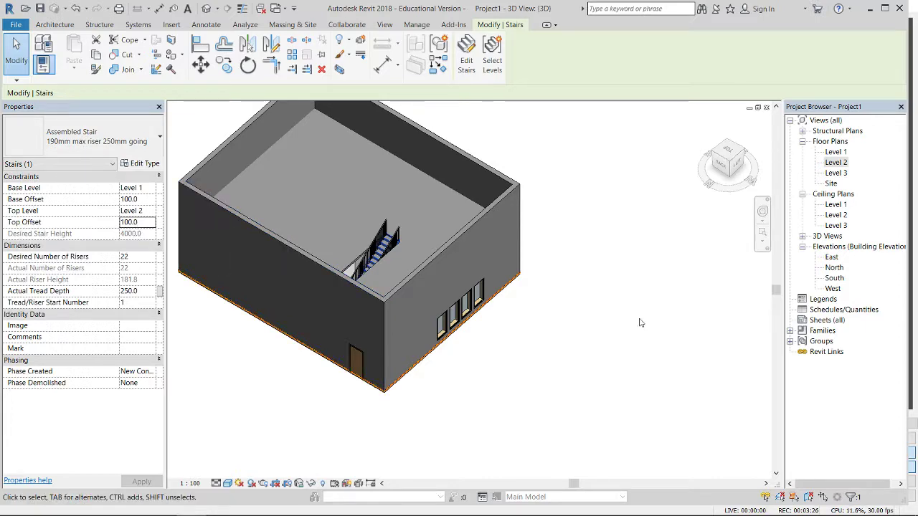
mouse_move(641, 322)
shift+middle_down()
mouse_move(402, 313)
mouse_move(436, 334)
shift+middle_up()
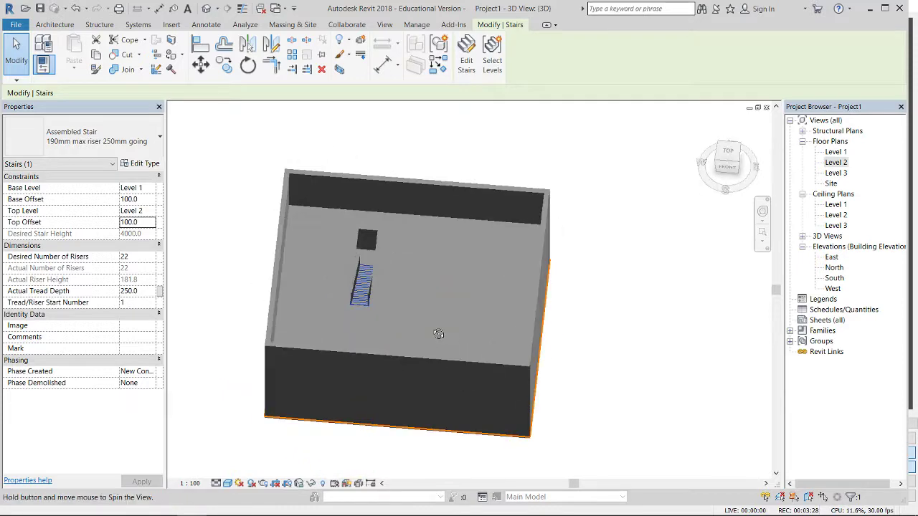
scroll(393, 292, up, 3)
scroll(393, 293, up, 3)
scroll(397, 292, down, 3)
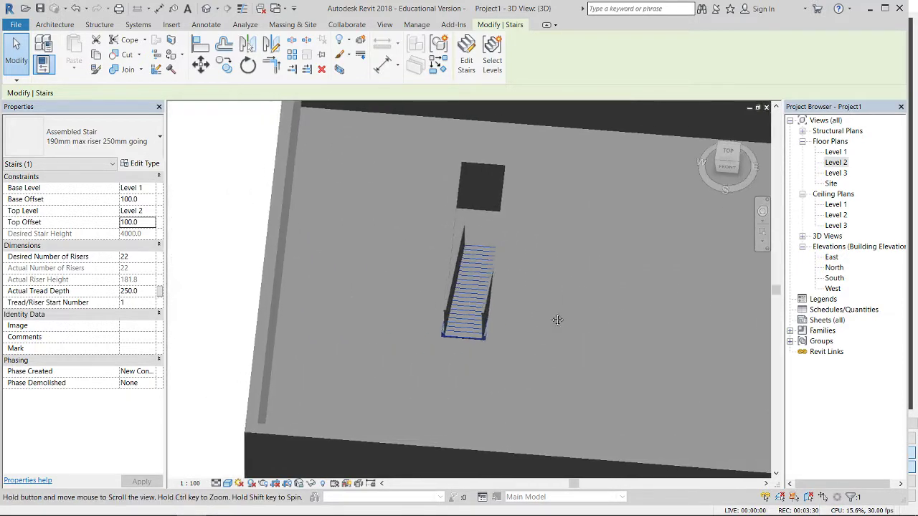
Orbit to side-on views of the stair and the whole room box, then switch to OBS Studio.
mouse_move(397, 292)
shift+middle_down()
mouse_move(384, 344)
mouse_move(391, 337)
shift+middle_up()
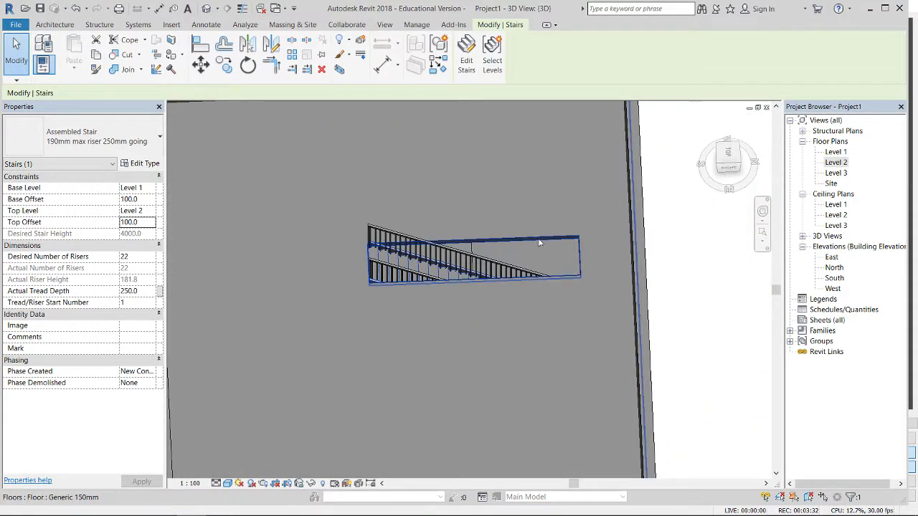
shift+middle_drag(534, 264, 422, 244)
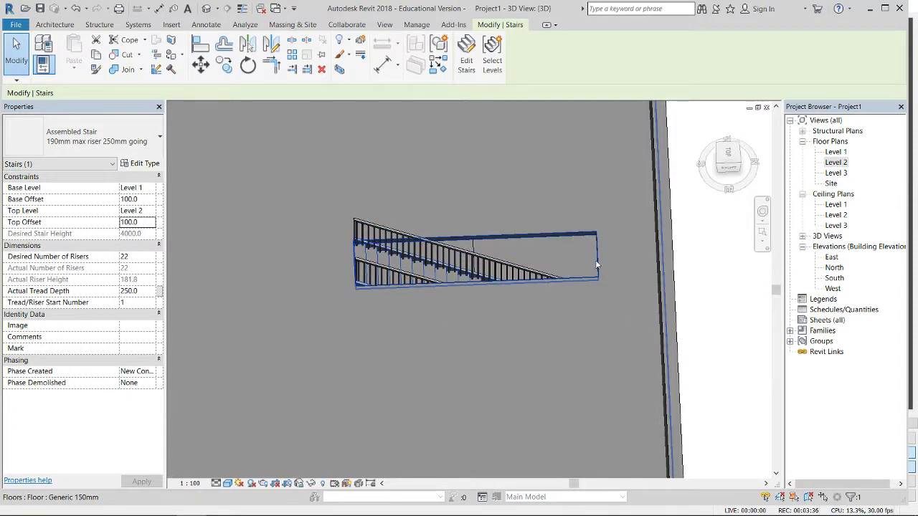
scroll(473, 283, down, 5)
mouse_move(474, 283)
shift+middle_down()
mouse_move(481, 288)
mouse_move(536, 267)
mouse_move(648, 205)
shift+middle_up()
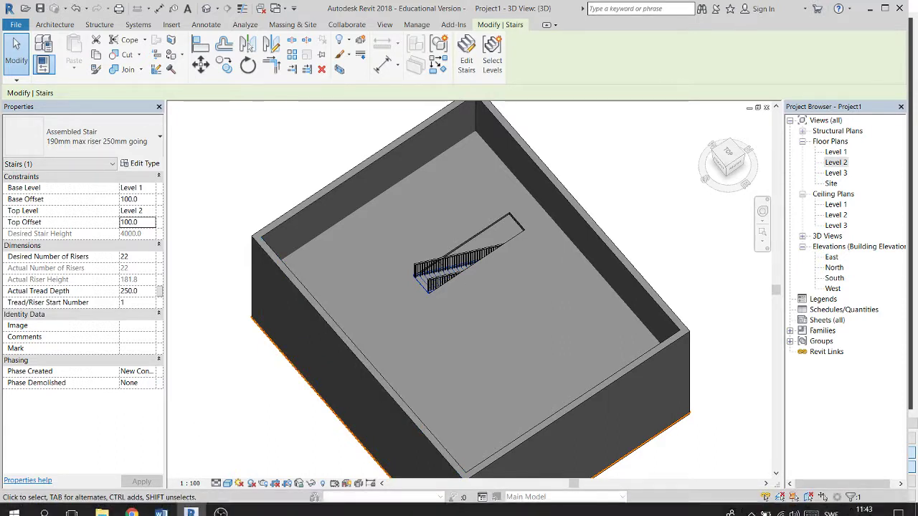
click(102, 505)
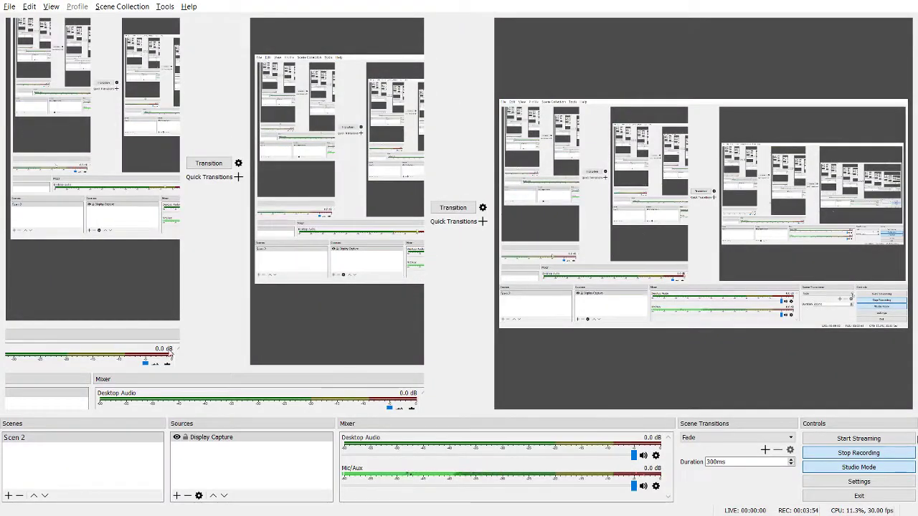